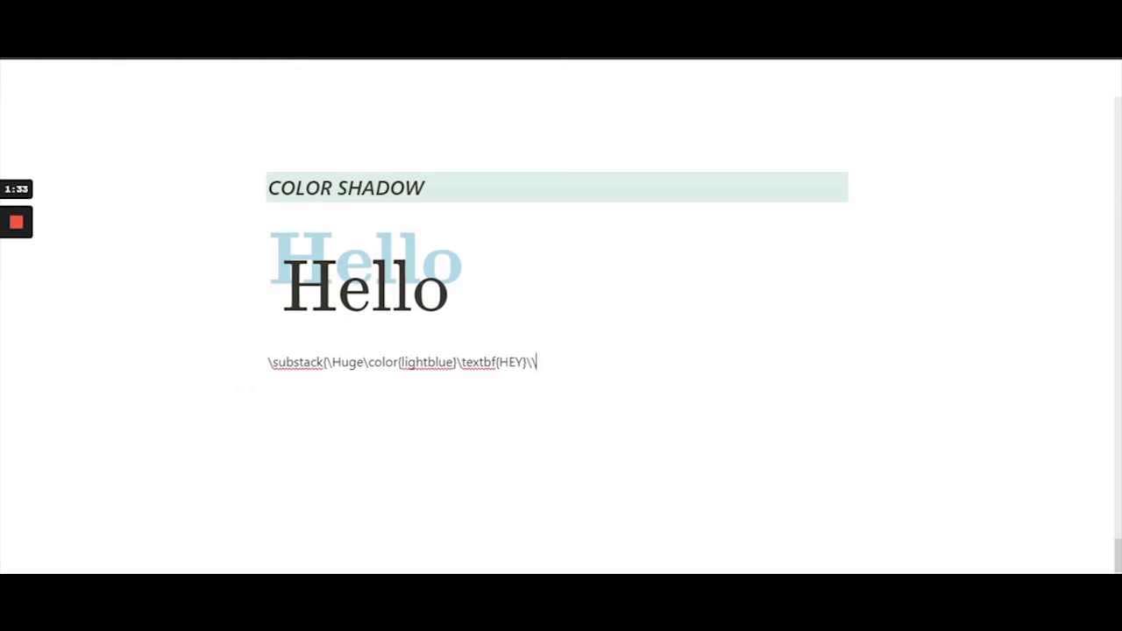
- Complete the formula text below the Hello sample with a second line reading [-1em]\Huge\text{HEY} plus a final closing brace
{"action": "key", "text": "Return"}
{"action": "type", "text": "[-1em"}
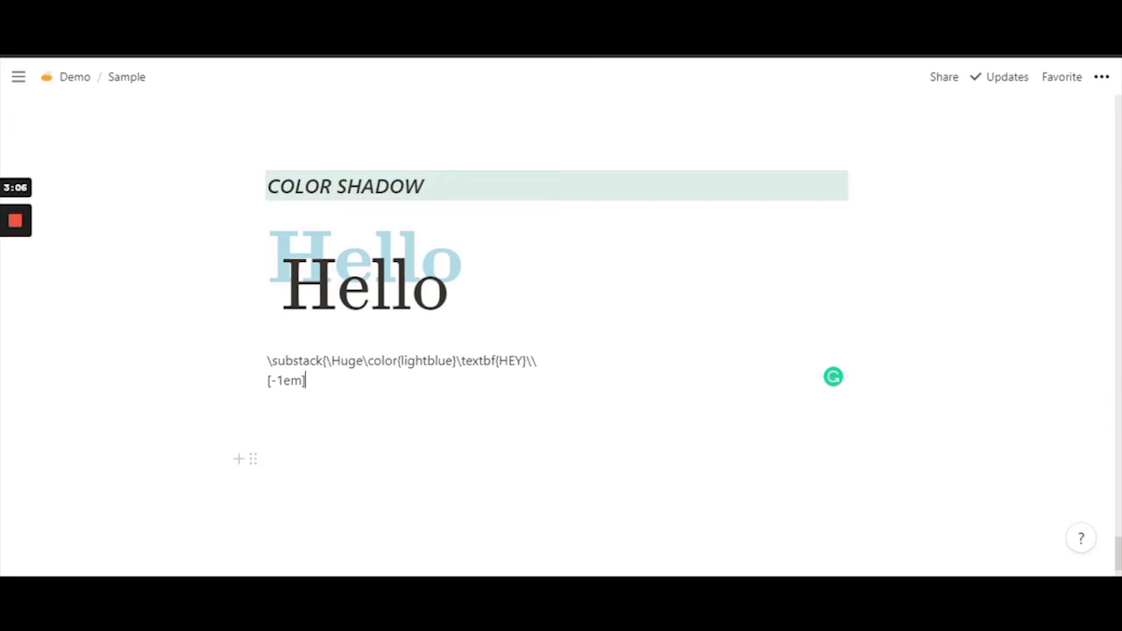
{"action": "type", "text": "\\"}
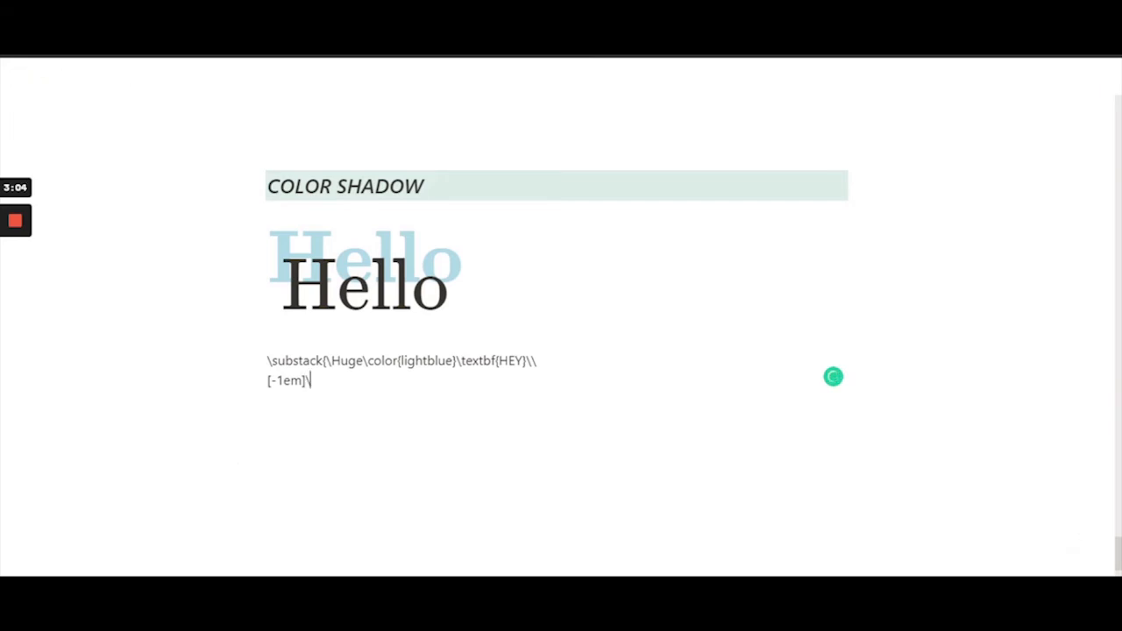
{"action": "type", "text": "Huge\\text{HE"}
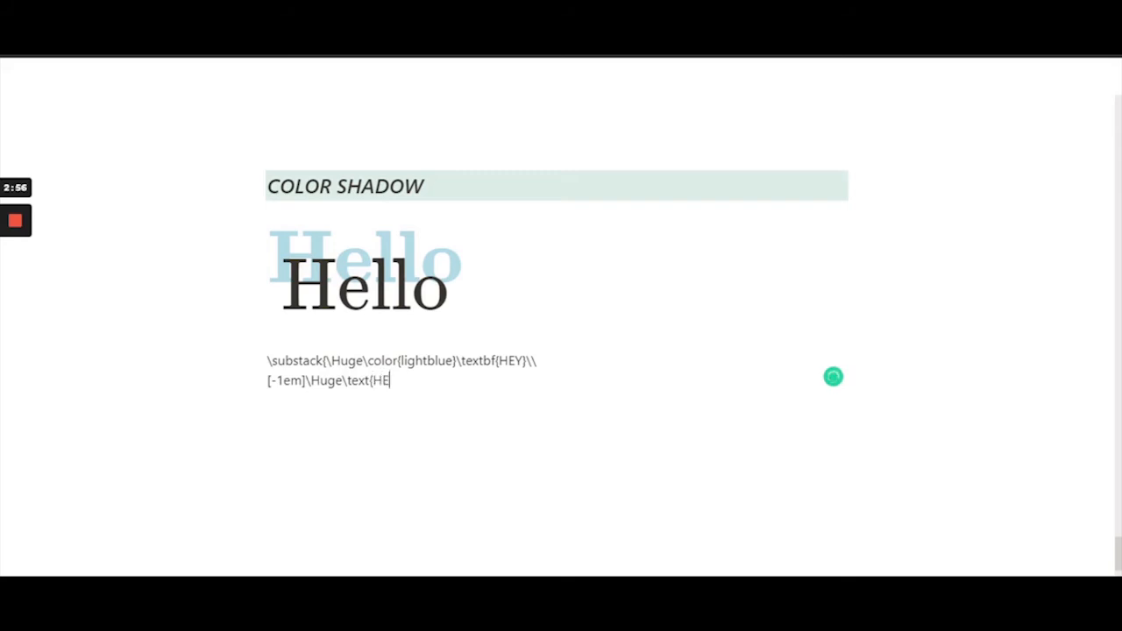
{"action": "type", "text": "Y}}"}
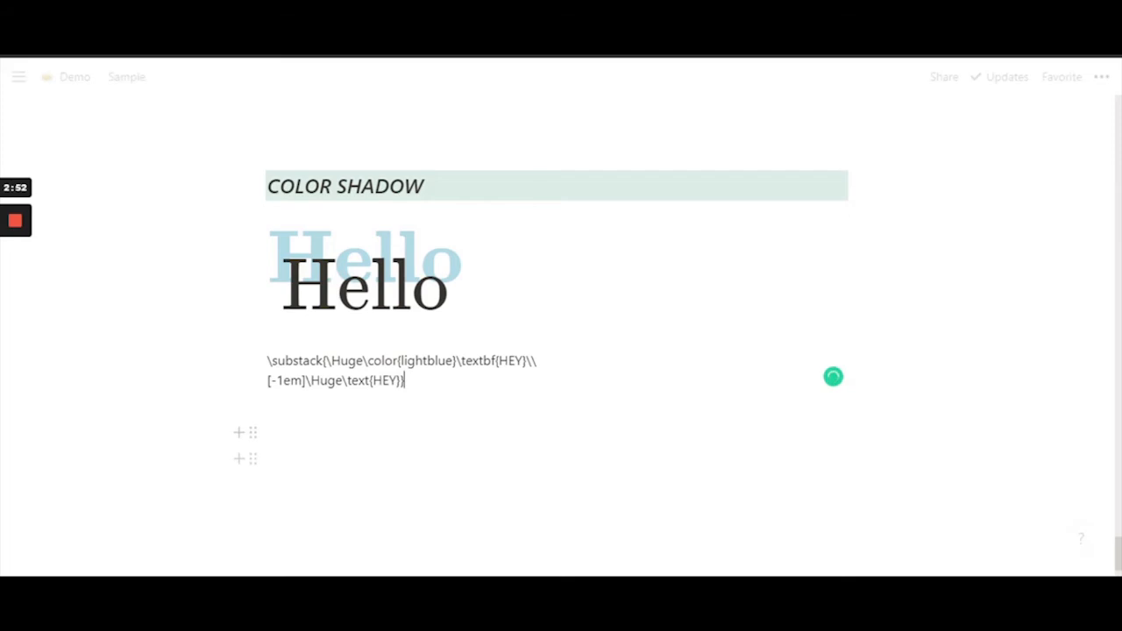
{"action": "key", "text": "BackSpace"}
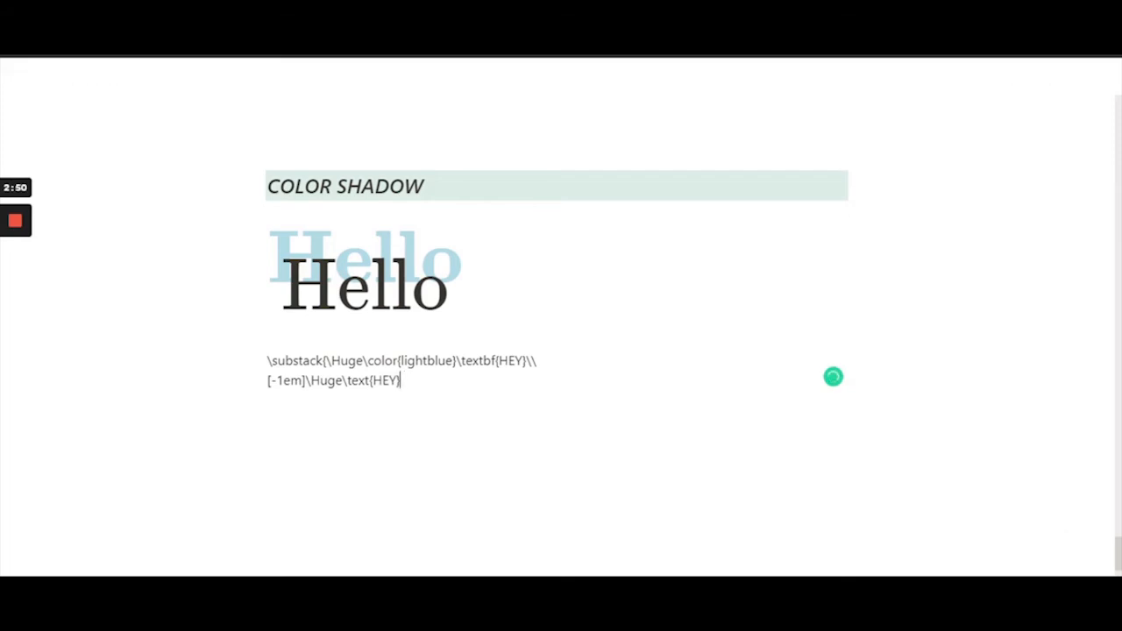
{"action": "type", "text": "}"}
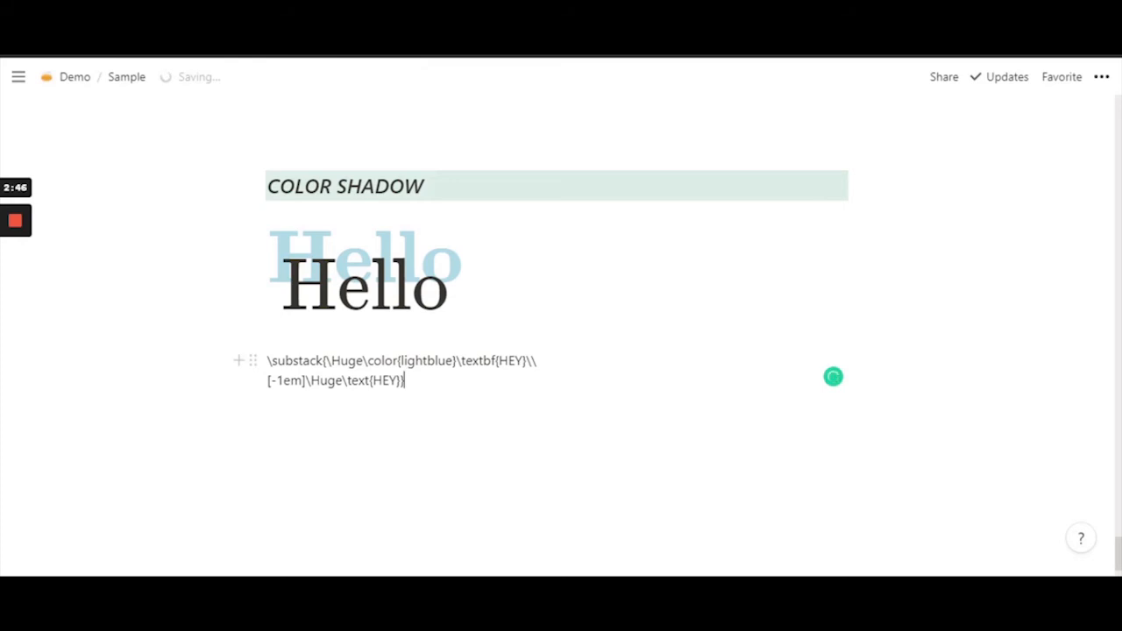
- Examine the paired braces in the formula text, including the outer pair that opens after \substack and closes at the end
{"action": "left_click_drag", "start_coordinate": [369, 380], "coordinate": [403, 380]}
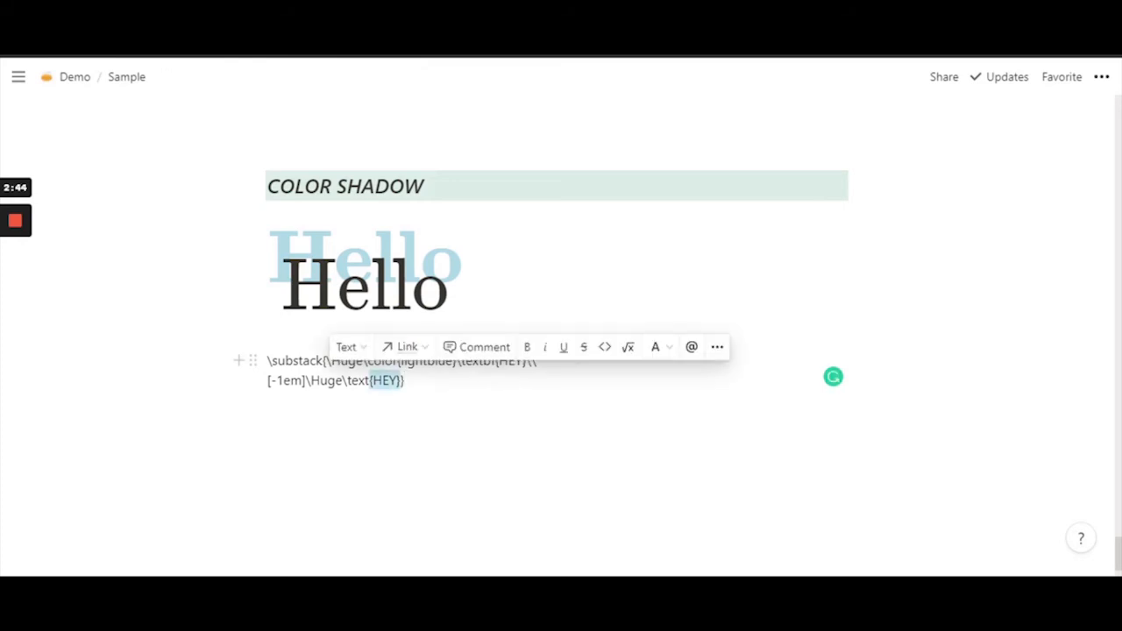
{"action": "left_click", "coordinate": [358, 381]}
{"action": "left_click_drag", "start_coordinate": [492, 362], "coordinate": [397, 361]}
{"action": "left_click", "coordinate": [406, 380]}
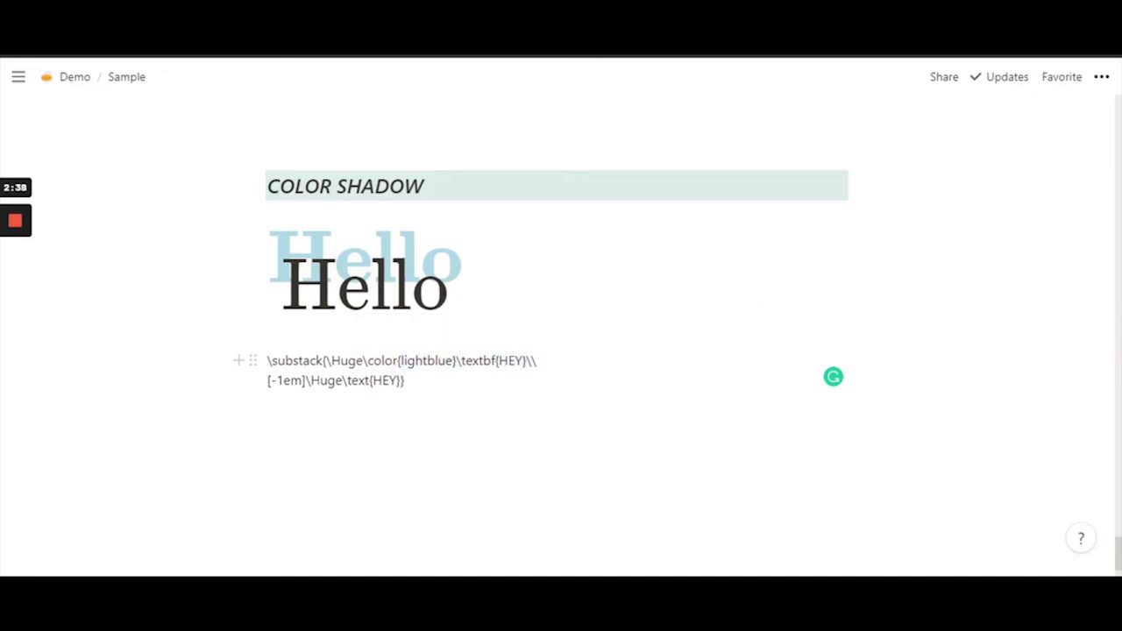
{"action": "left_click_drag", "start_coordinate": [322, 361], "coordinate": [327, 361]}
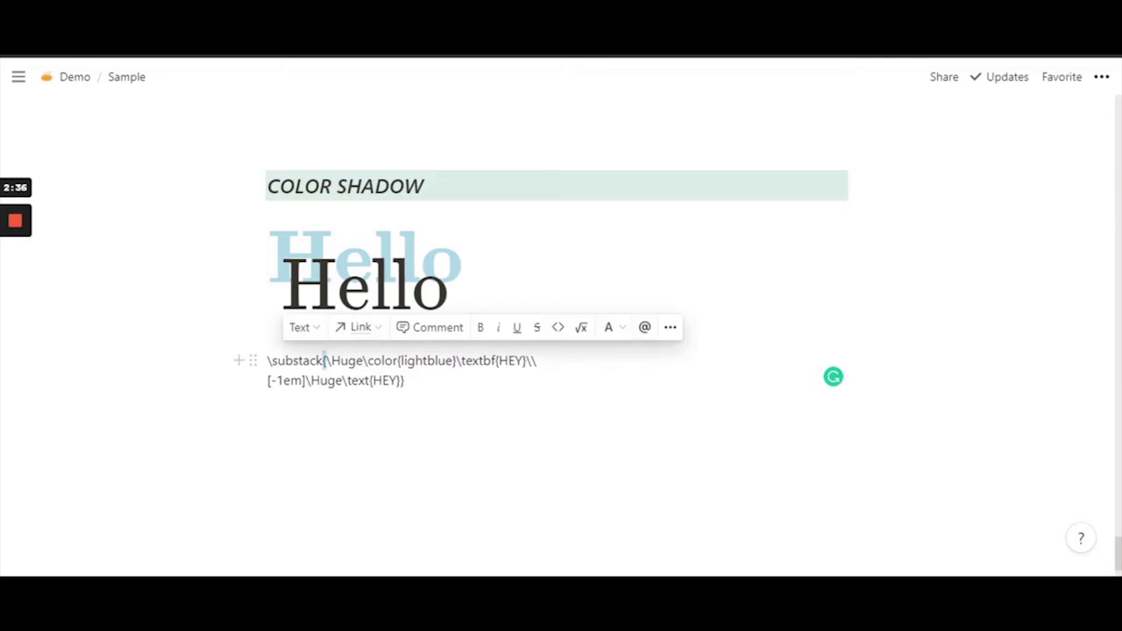
{"action": "left_click", "coordinate": [405, 381]}
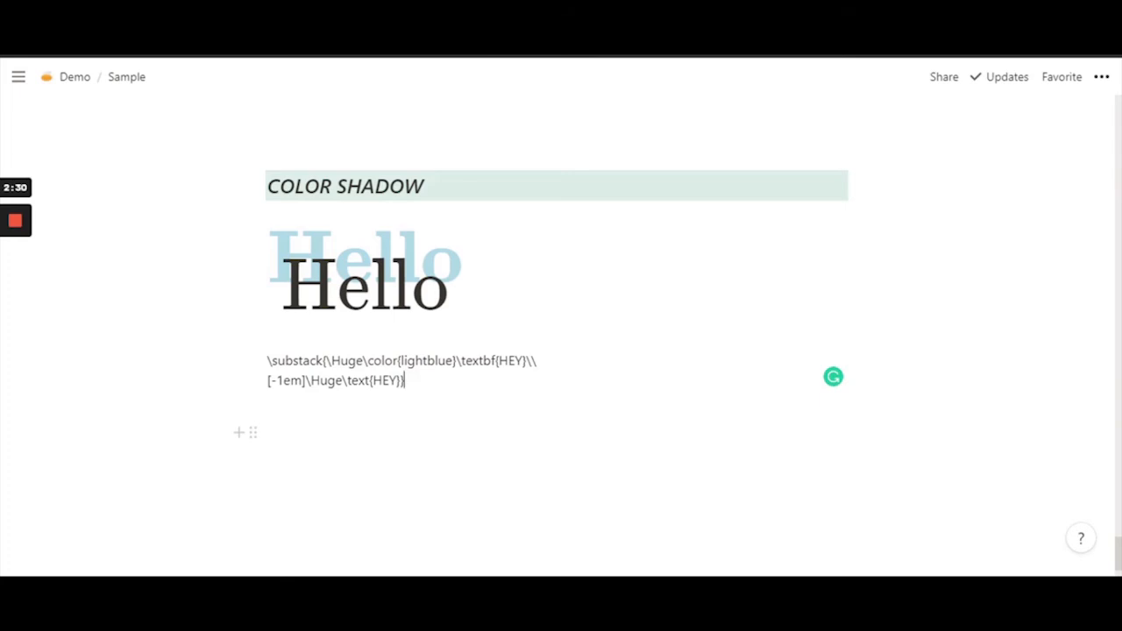
- Add a line reading Hey below the formula text and copy the full two-line formula
{"action": "key", "text": "Return"}
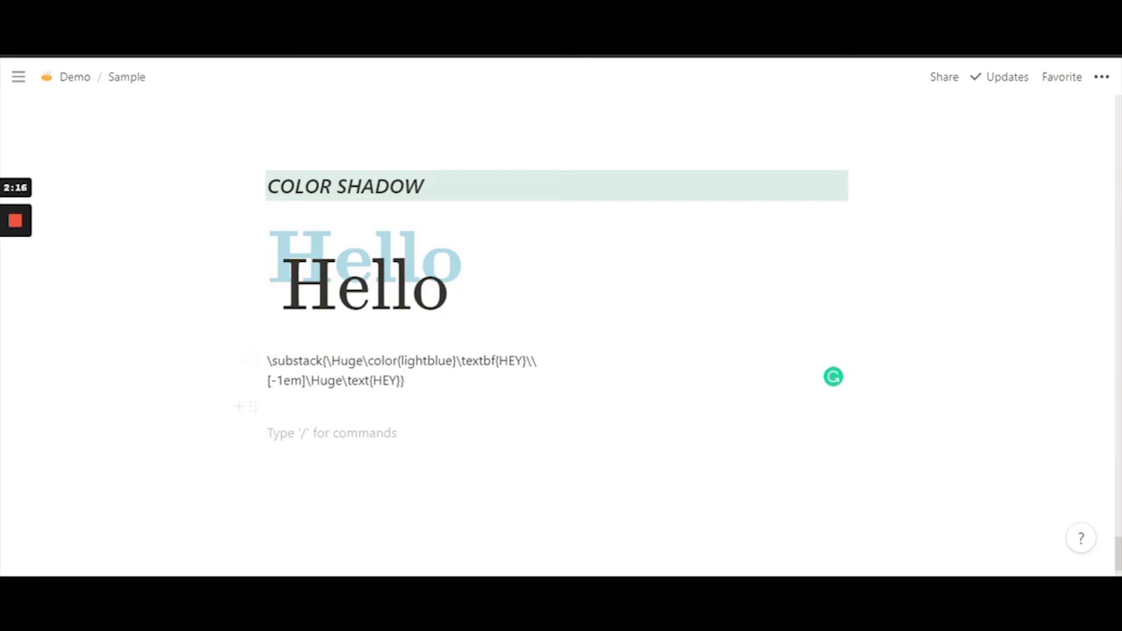
{"action": "type", "text": "Hey"}
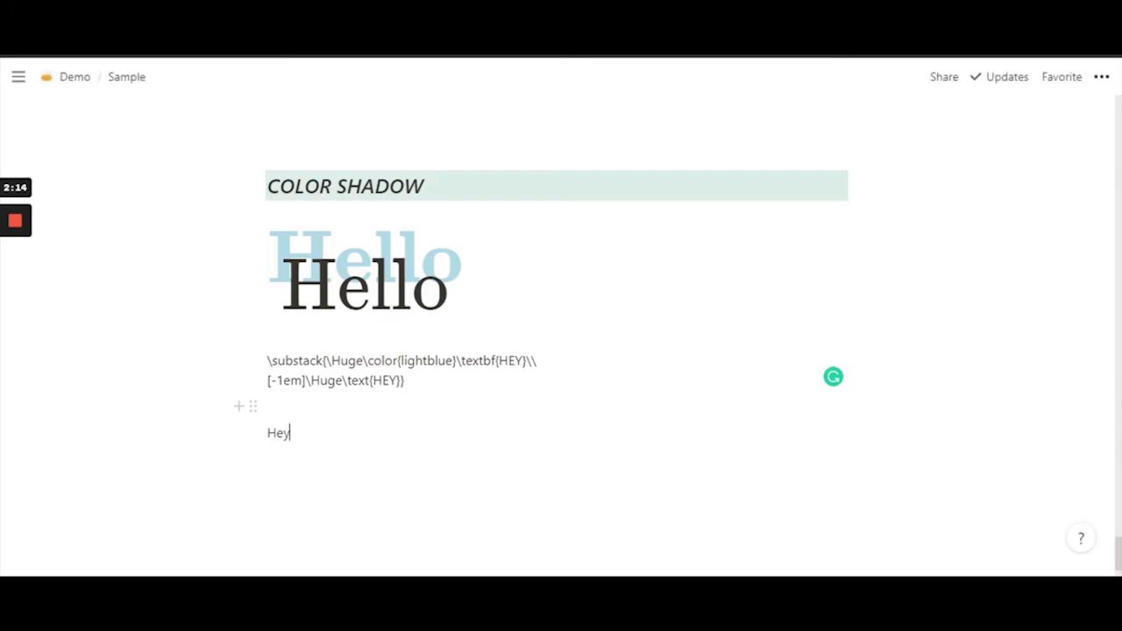
{"action": "left_click_drag", "start_coordinate": [267, 360], "coordinate": [406, 381]}
{"action": "key", "text": "ctrl+c"}
{"action": "left_click", "coordinate": [386, 407]}
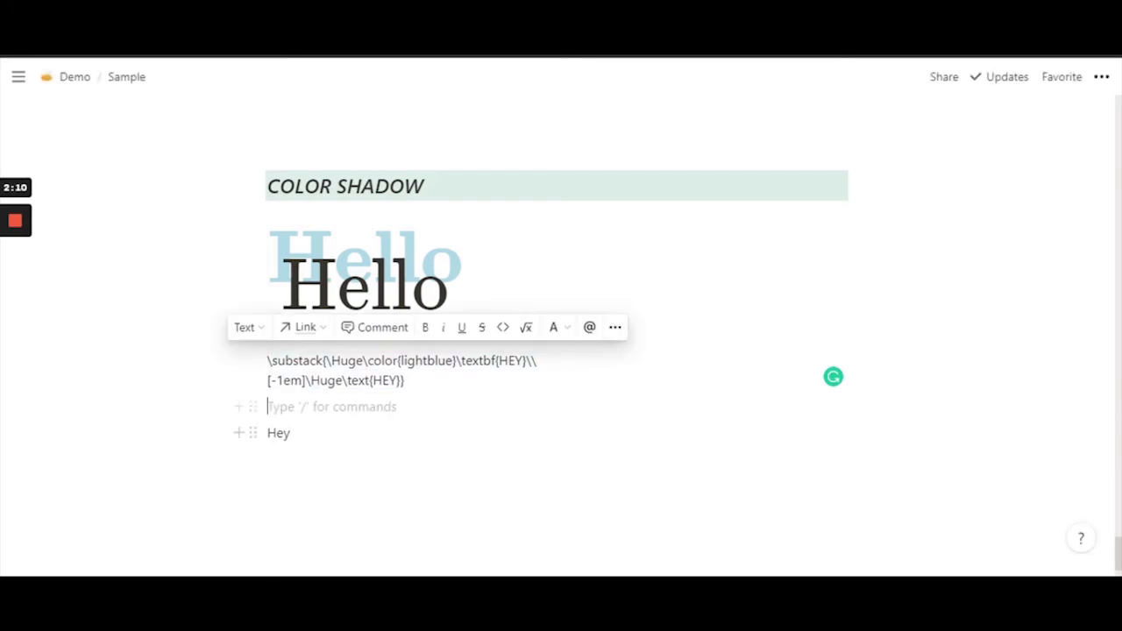
- Convert the word Hey into an inline equation and replace its content with the copied formula
{"action": "double_click", "coordinate": [282, 433]}
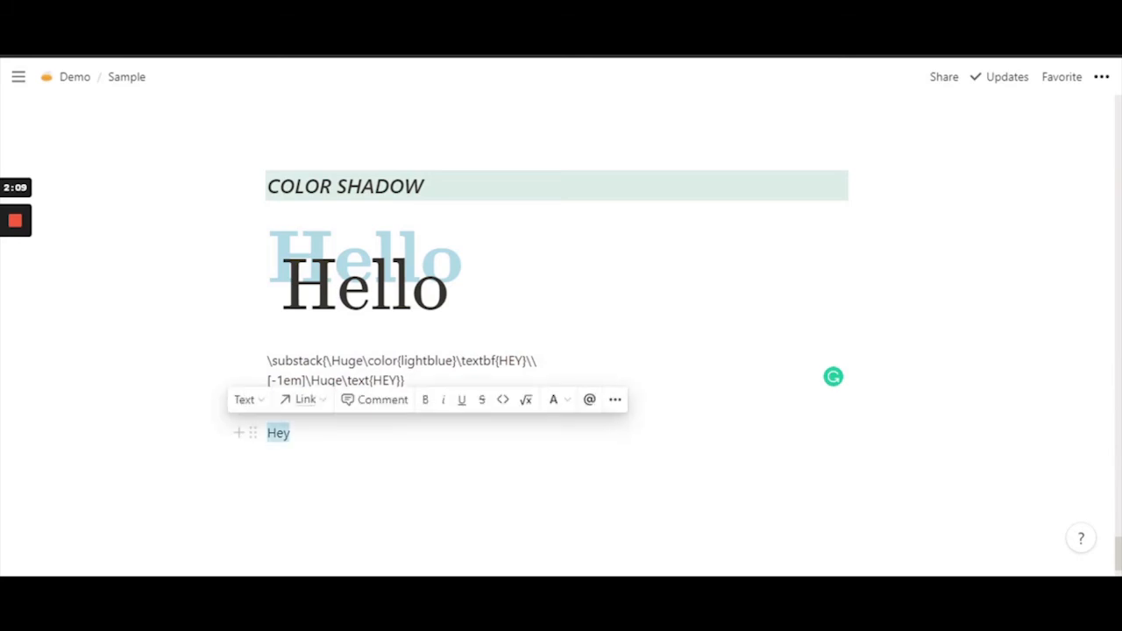
{"action": "left_click", "coordinate": [526, 402]}
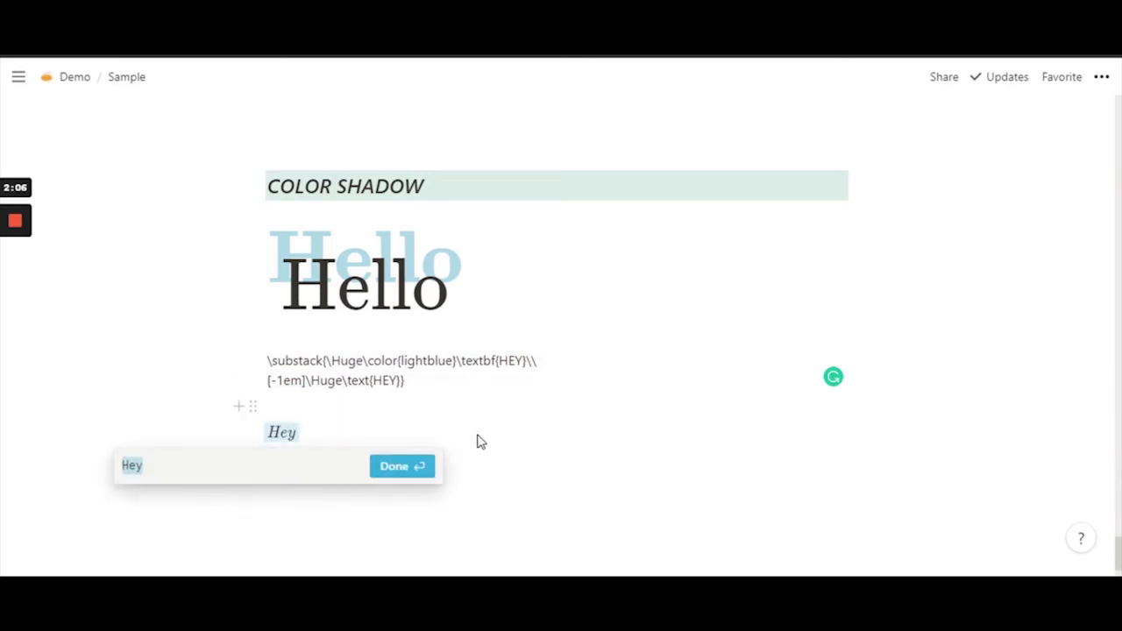
{"action": "key", "text": "ctrl+v"}
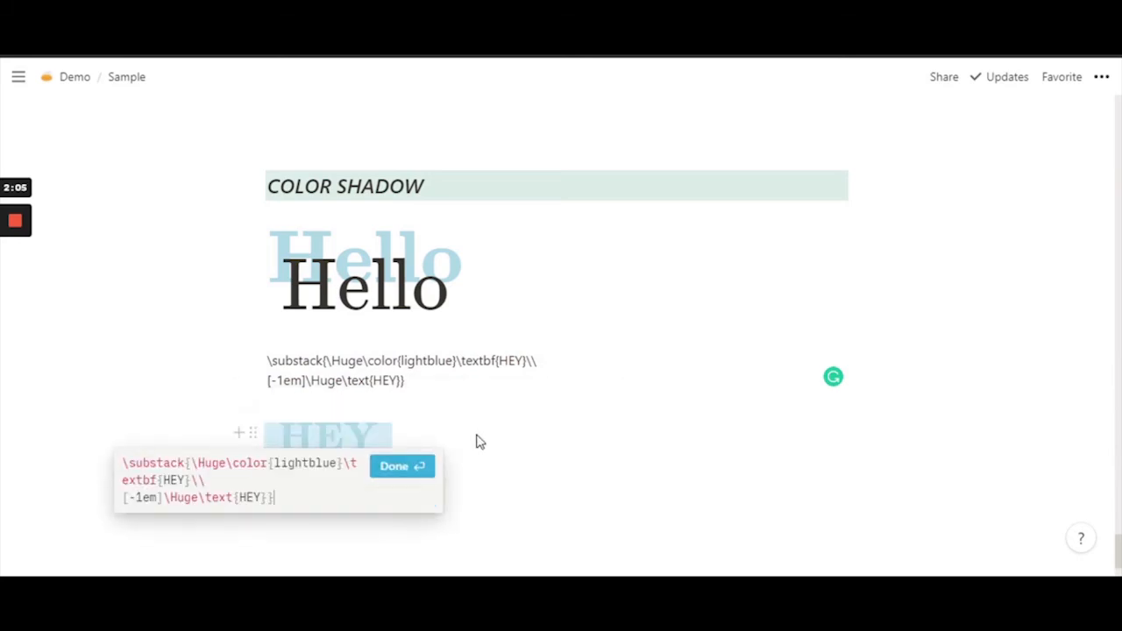
{"action": "left_click", "coordinate": [401, 467]}
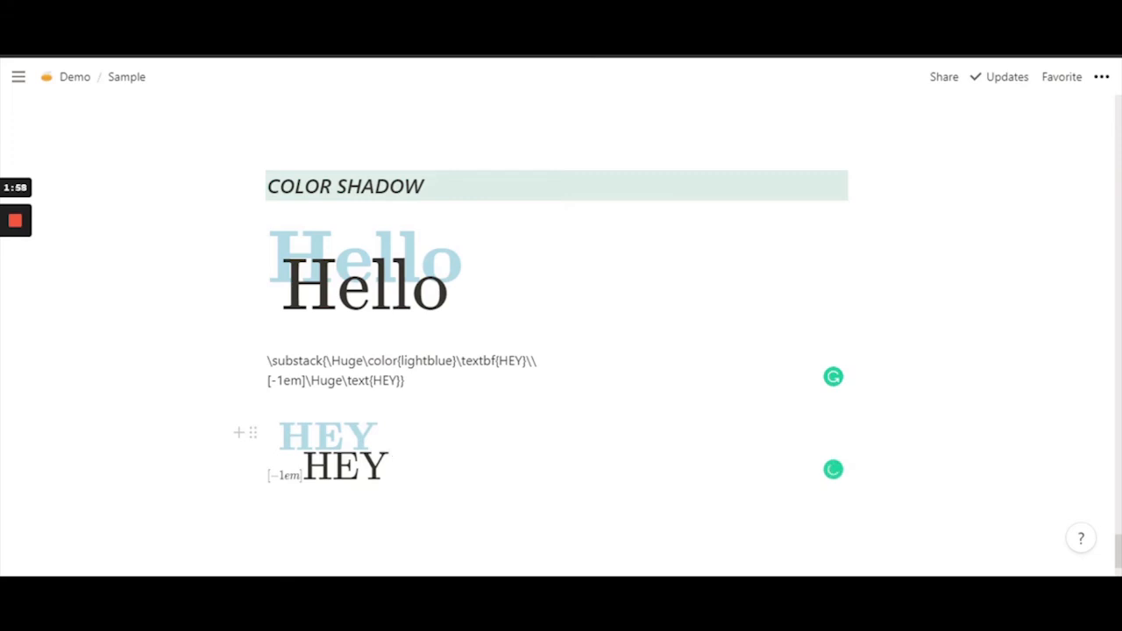
- Remove the line break before [-1em] in the HEY equation so the formula runs continuously
{"action": "left_click", "coordinate": [326, 457]}
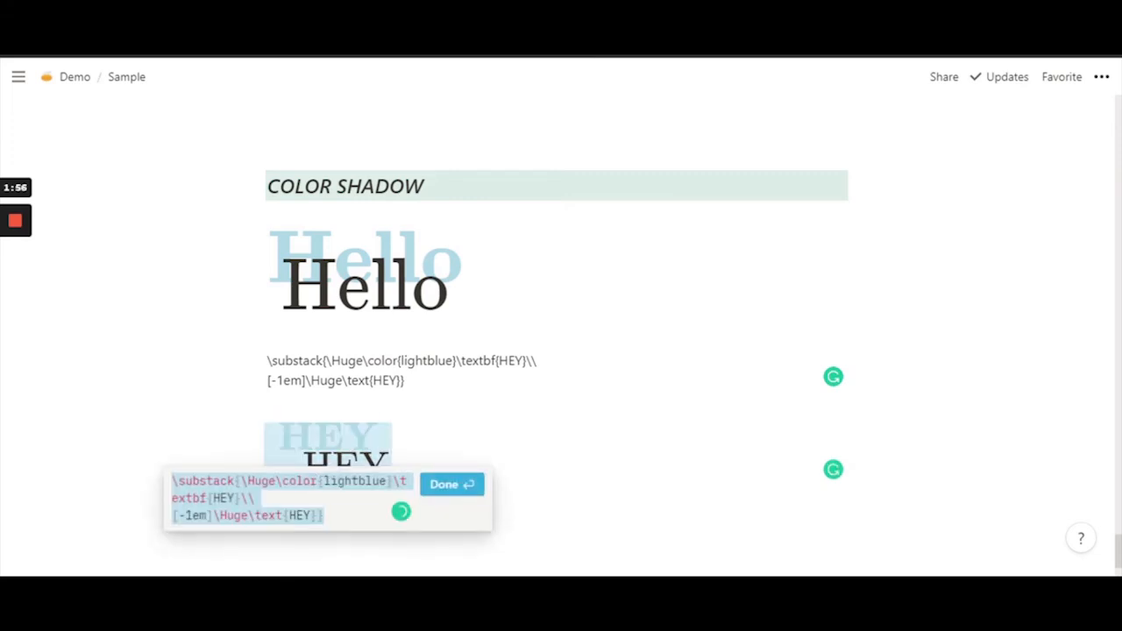
{"action": "left_click", "coordinate": [256, 499]}
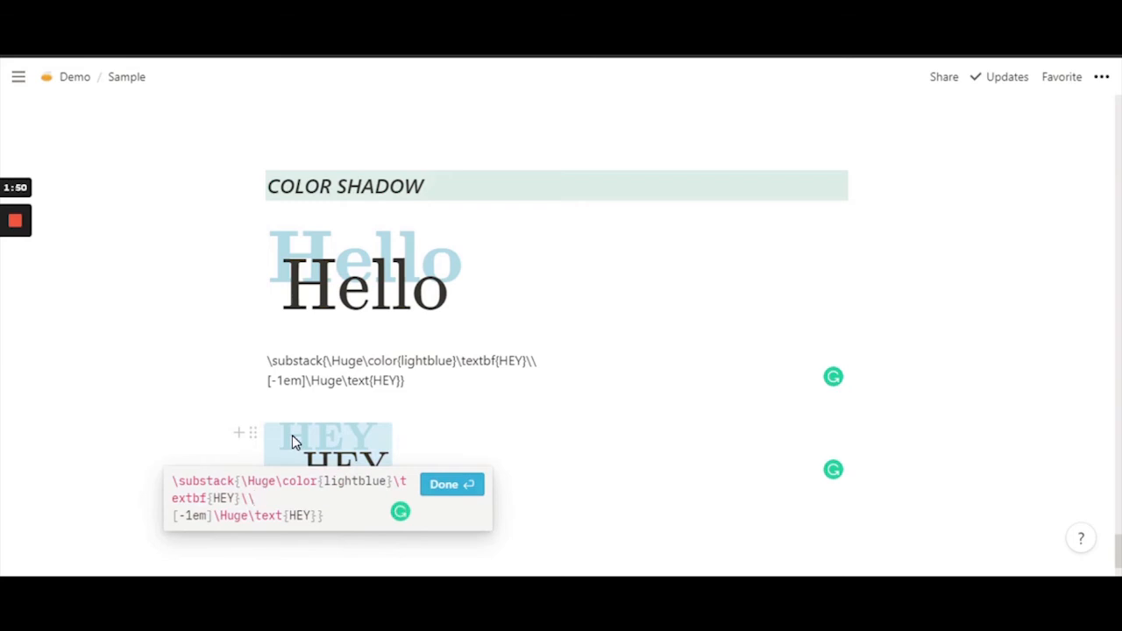
{"action": "key", "text": "Delete"}
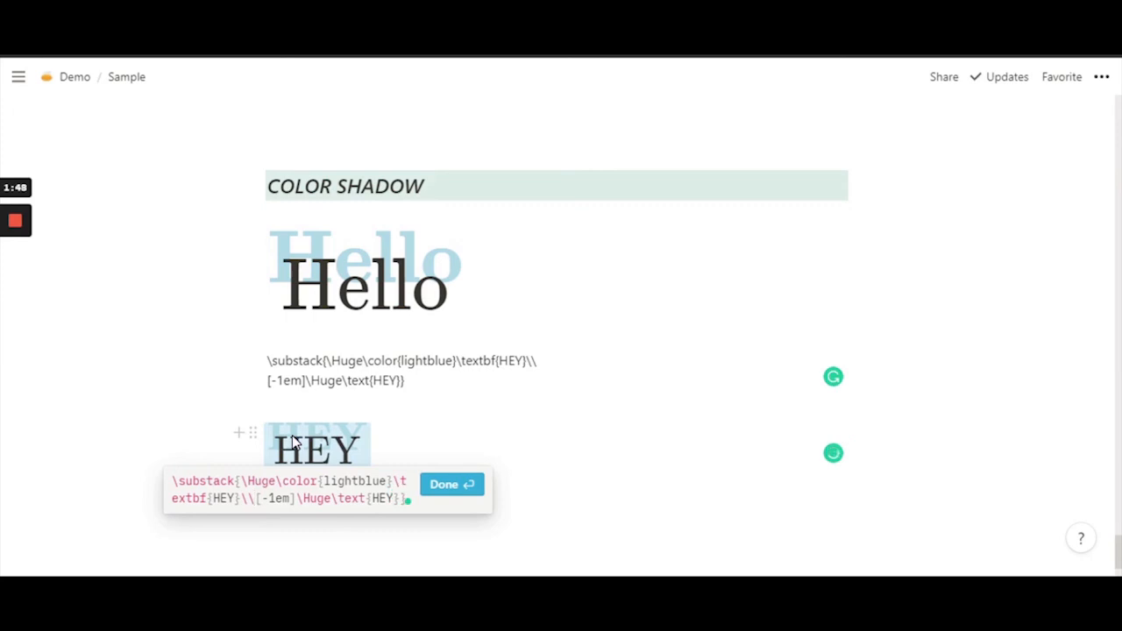
{"action": "left_click", "coordinate": [466, 491]}
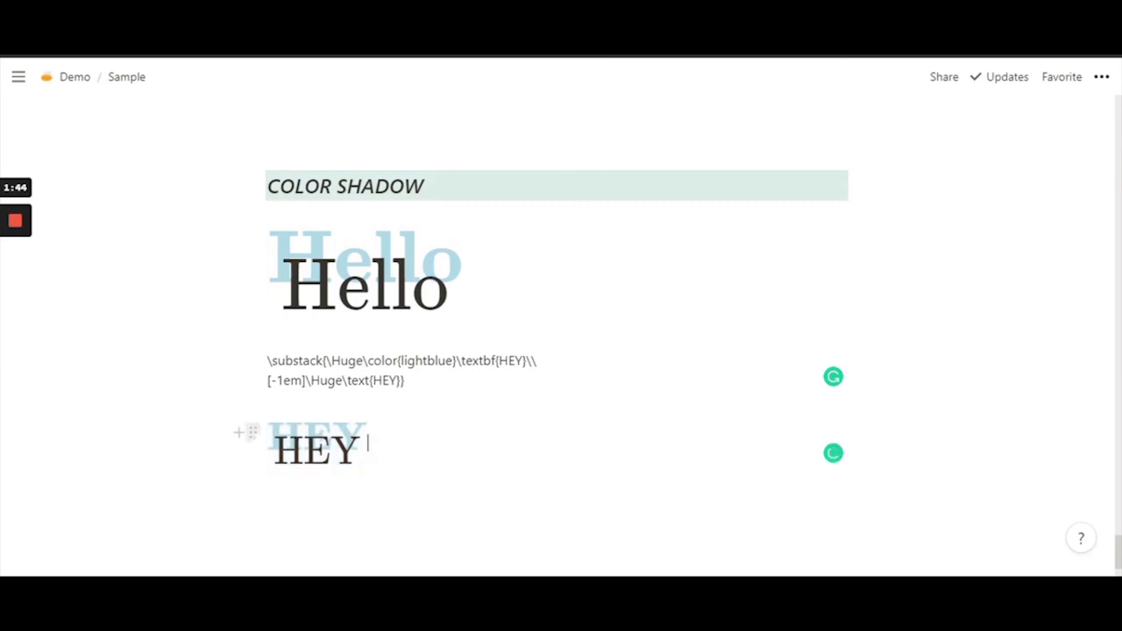
- Turn the block containing the HEY equation into a Heading 1
{"action": "left_click", "coordinate": [252, 433]}
{"action": "mouse_move", "coordinate": [179, 370]}
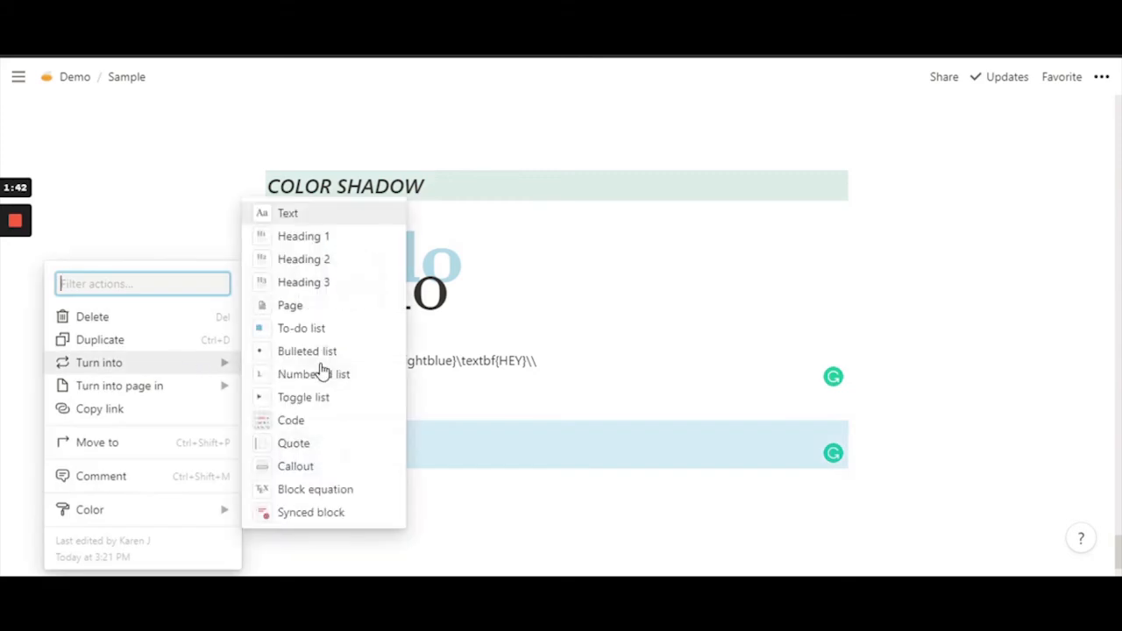
{"action": "left_click", "coordinate": [347, 249]}
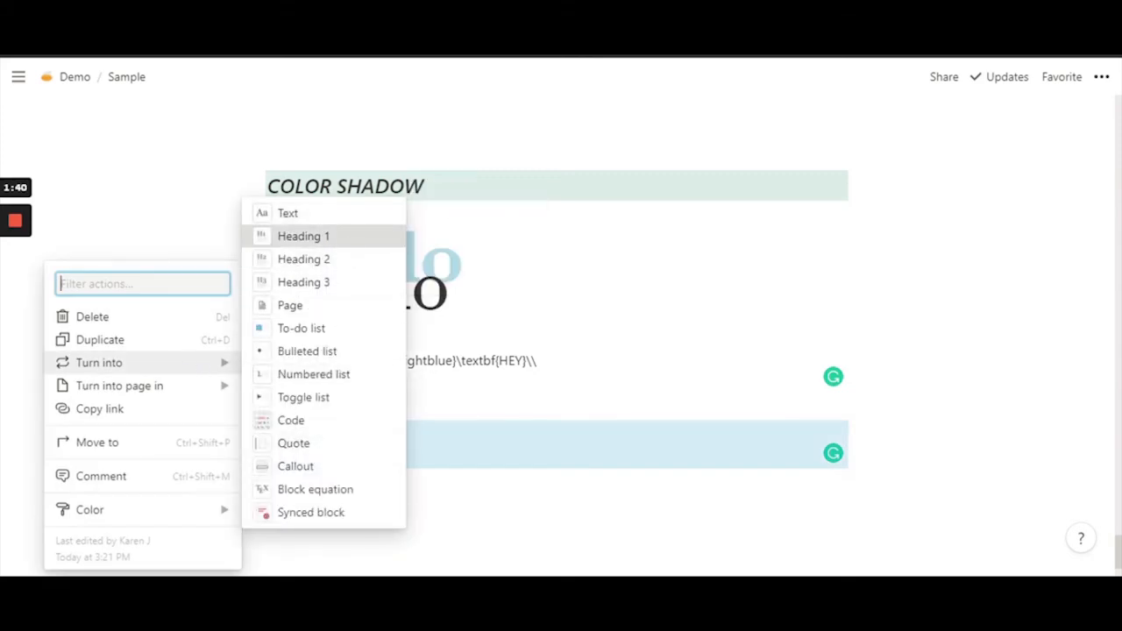
- Try to remove the empty line above the HEY heading, and undo the removal
{"action": "left_click", "coordinate": [270, 407]}
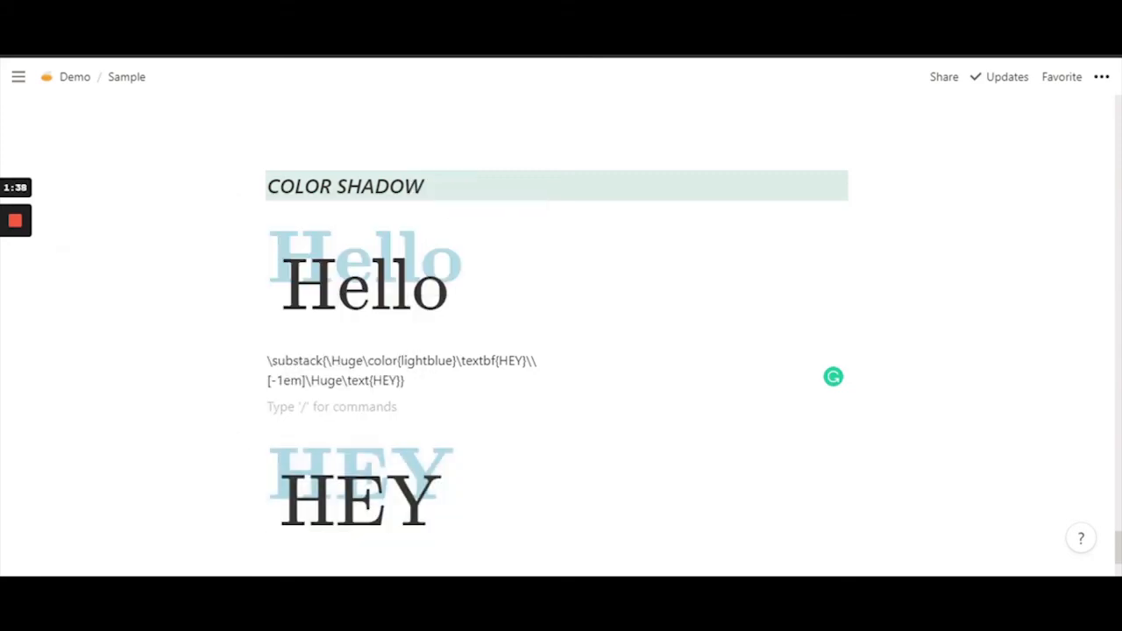
{"action": "key", "text": "BackSpace"}
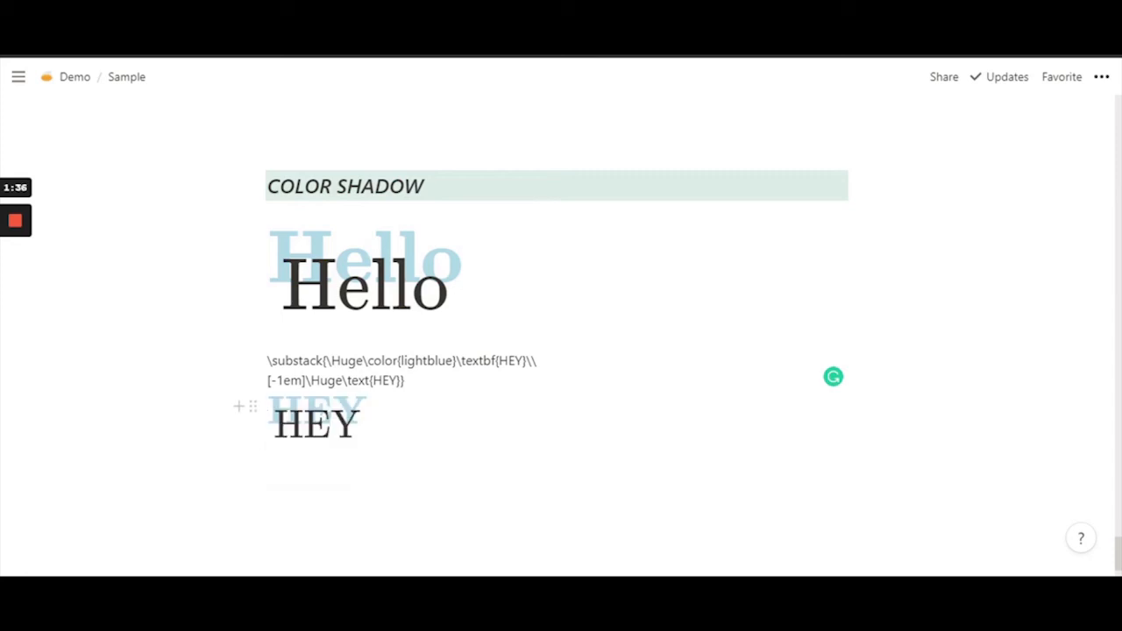
{"action": "key", "text": "ctrl+z"}
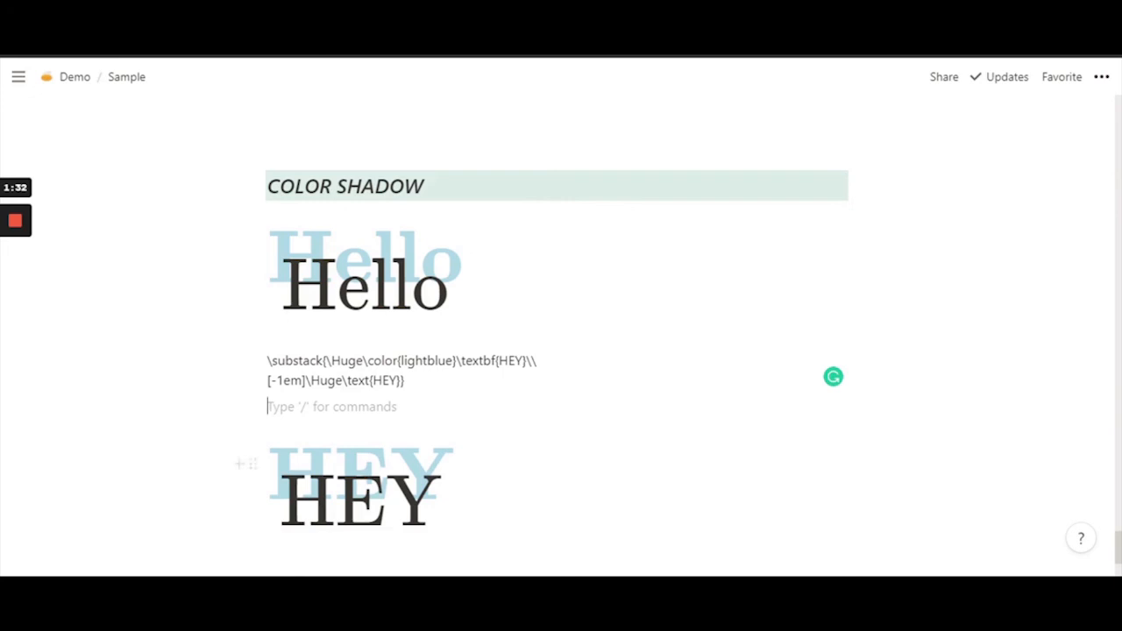
{"action": "key", "text": "ctrl+shift+Down"}
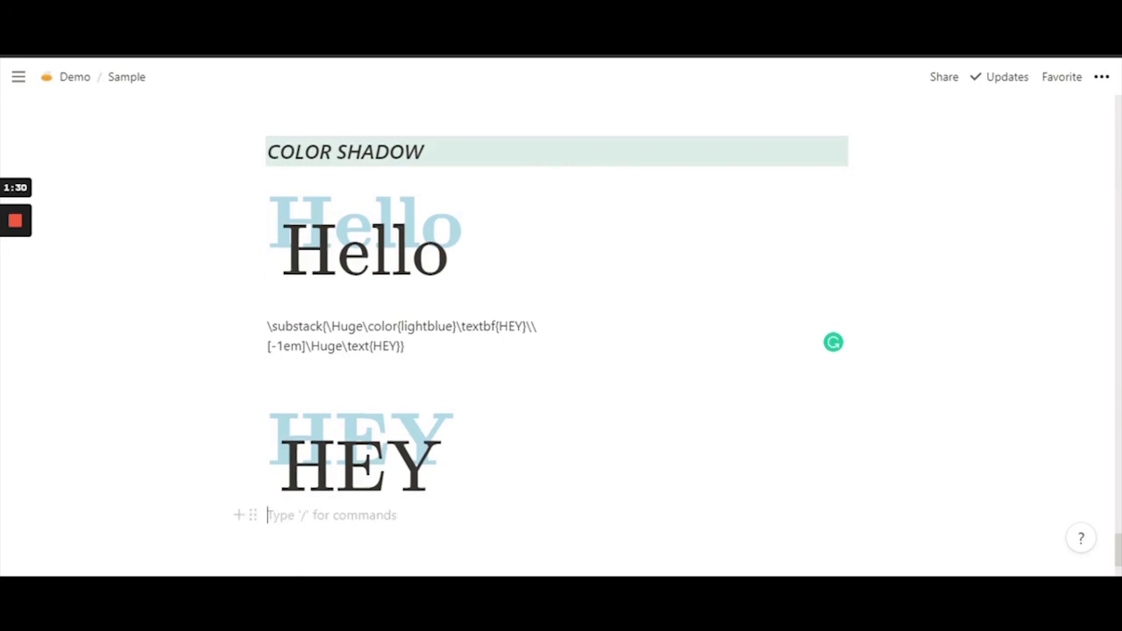
{"action": "key", "text": "BackSpace"}
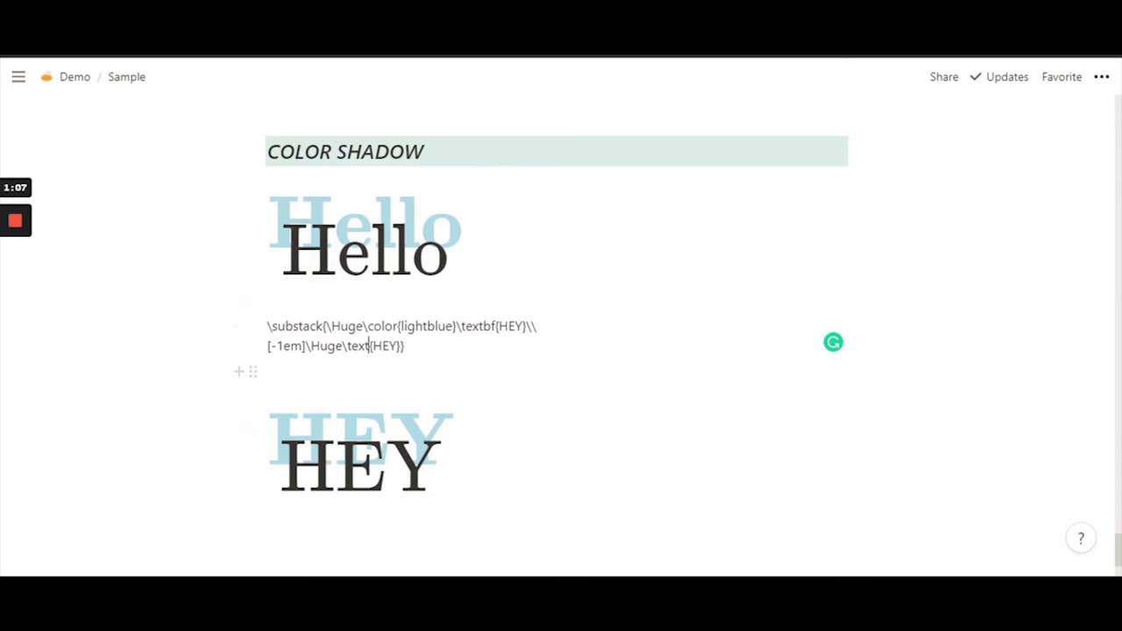
- Examine the \text and \textbf commands in the formula text and the size, spacing and colour parts of the HEY equation
{"action": "left_click_drag", "start_coordinate": [343, 346], "coordinate": [370, 347]}
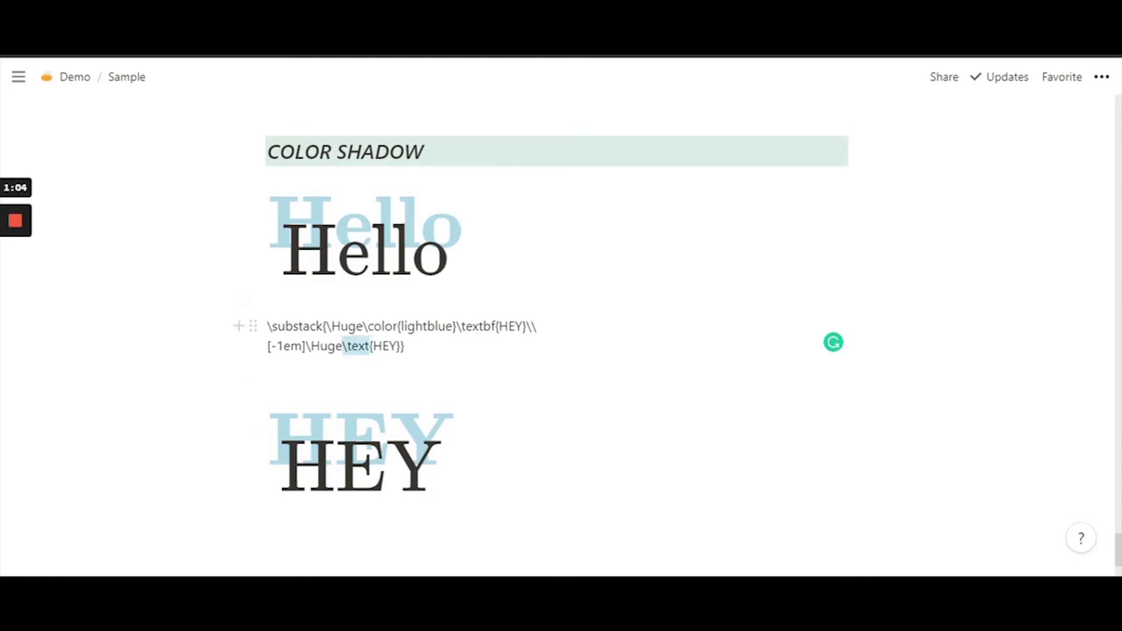
{"action": "left_click_drag", "start_coordinate": [460, 326], "coordinate": [492, 326]}
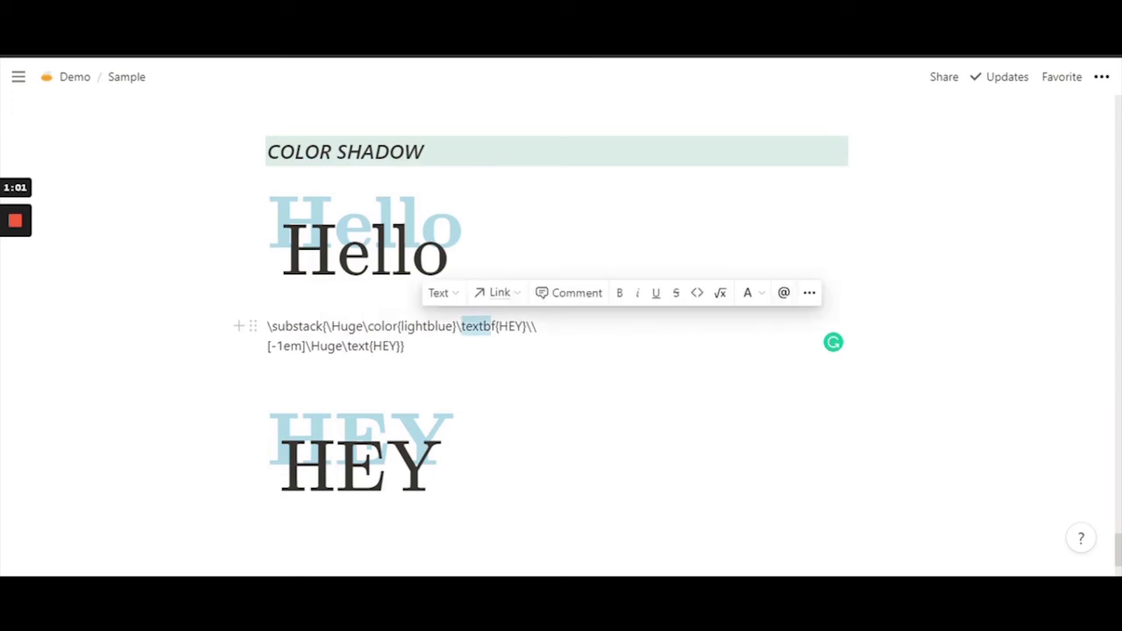
{"action": "left_click", "coordinate": [369, 345]}
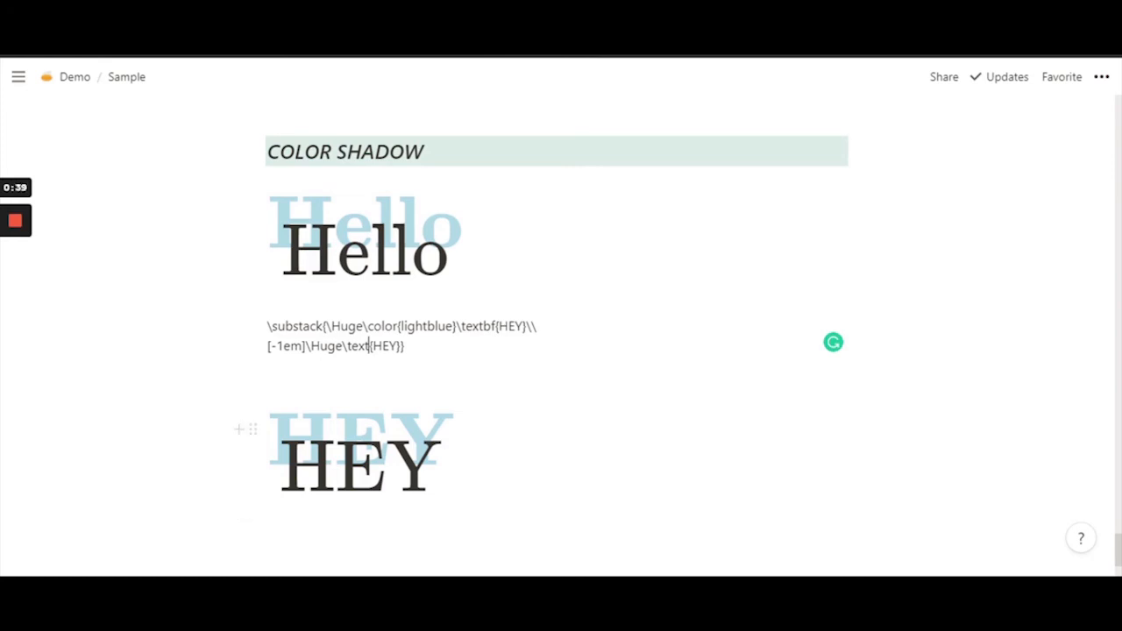
{"action": "left_click", "coordinate": [360, 456]}
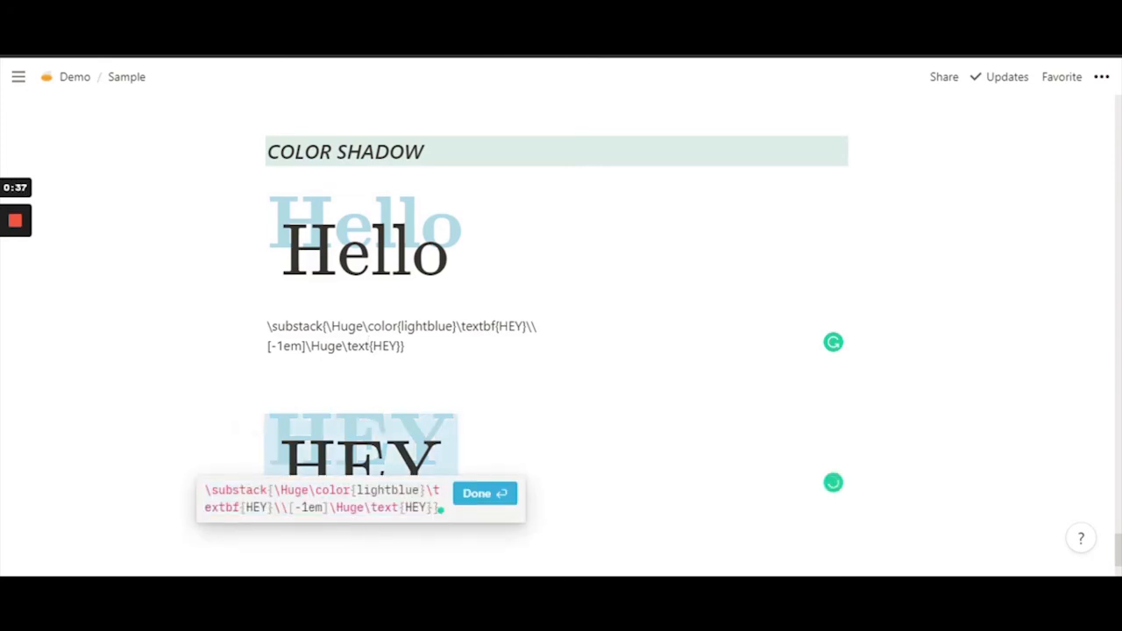
{"action": "left_click_drag", "start_coordinate": [336, 508], "coordinate": [372, 508]}
{"action": "left_click_drag", "start_coordinate": [294, 508], "coordinate": [323, 508]}
{"action": "left_click", "coordinate": [288, 508]}
{"action": "left_click_drag", "start_coordinate": [357, 491], "coordinate": [412, 491]}
{"action": "left_click", "coordinate": [485, 493]}
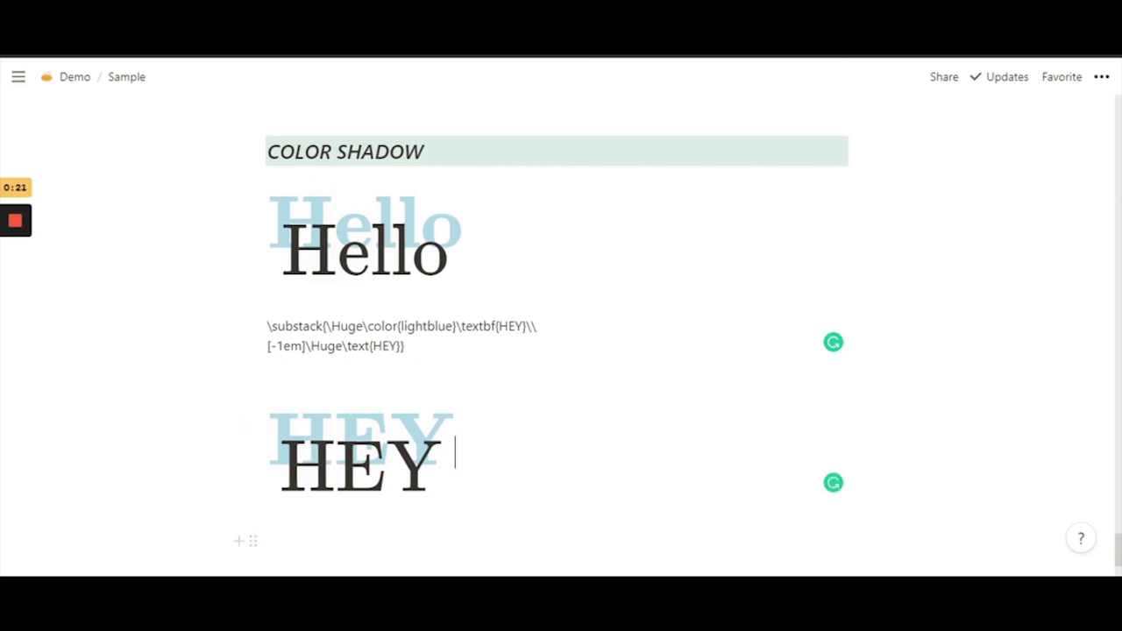
{"action": "left_click", "coordinate": [272, 516]}
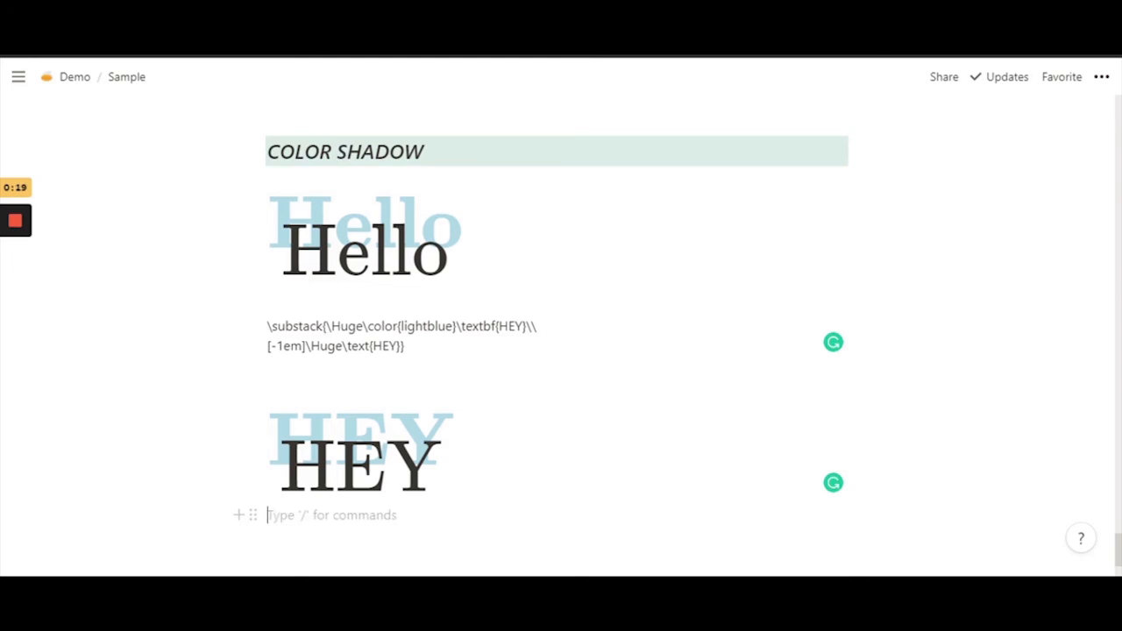